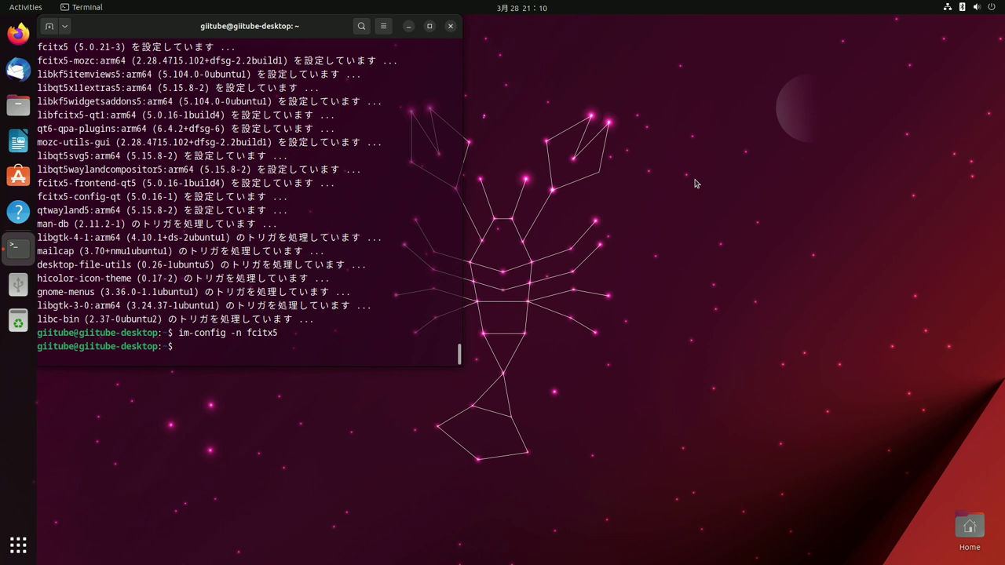
Step: Open /boot/firmware/config.txt in nano with root privileges
type("sudo nano /boot/firmwa")
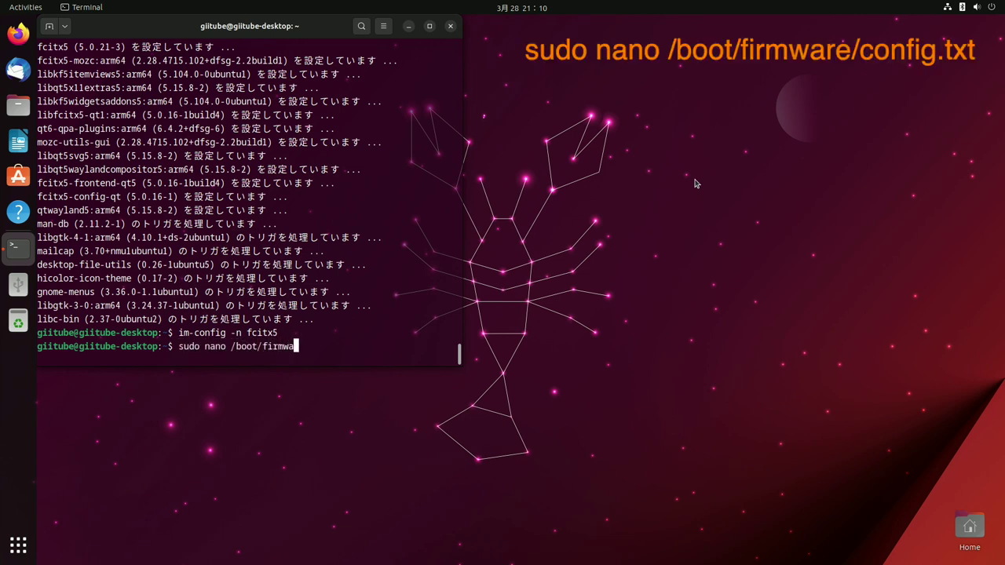
type("re/config.txt")
key("Return")
Step: Add an "# OverClock" comment and the line over_voltage=6 at the end of the file
key("Down")
key("Down")
key("Down")
key("Down")
key("Down")
key("Down")
key("Down")
key("Down")
key("Down")
key("Down")
key("Down")
key("Down")
key("Down")
key("Down")
key("Down")
key("Down")
key("Down")
key("Down")
key("Down")
key("Down")
key("Return")
type("# OverClock")
key("Return")
type("over_voltage=6")
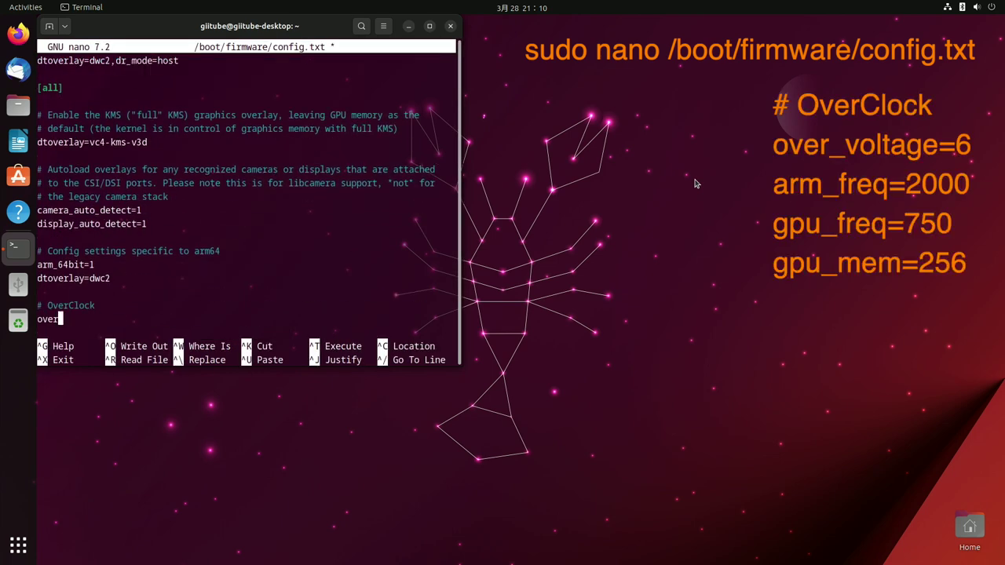
Step: Add the lines arm_freq=2000, gpu_freq=750 and gpu_mem=256 below over_voltage, saving the file and exiting nano
key("Return")
type("arm_freq=2000")
key("Return")
type("gpu_freq=700")
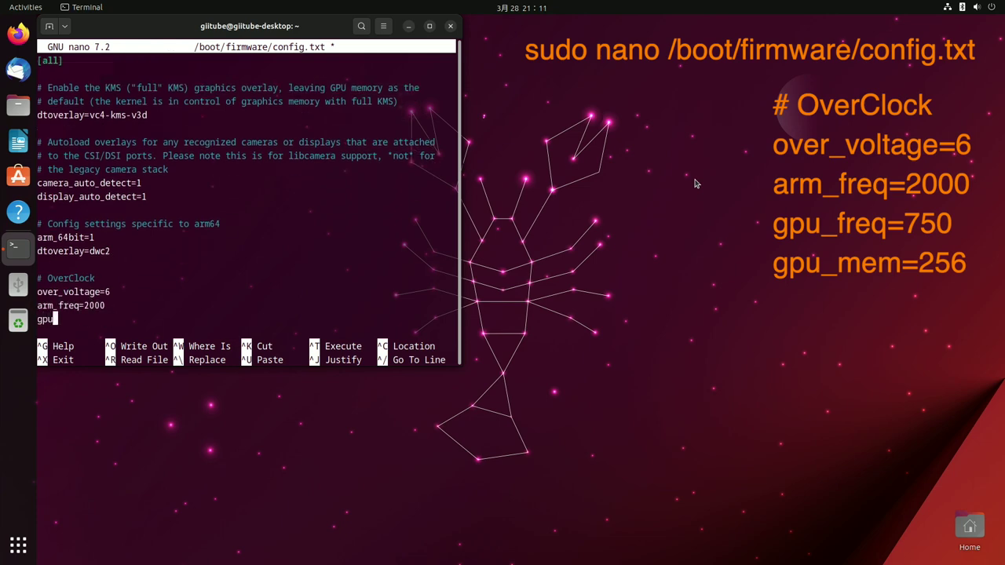
key("Return")
type("gpu_mem=256")
key("Return")
key("ctrl+o")
key("Return")
key("ctrl+x")
Step: Install the neofetch and htop packages with apt
type("sudo ")
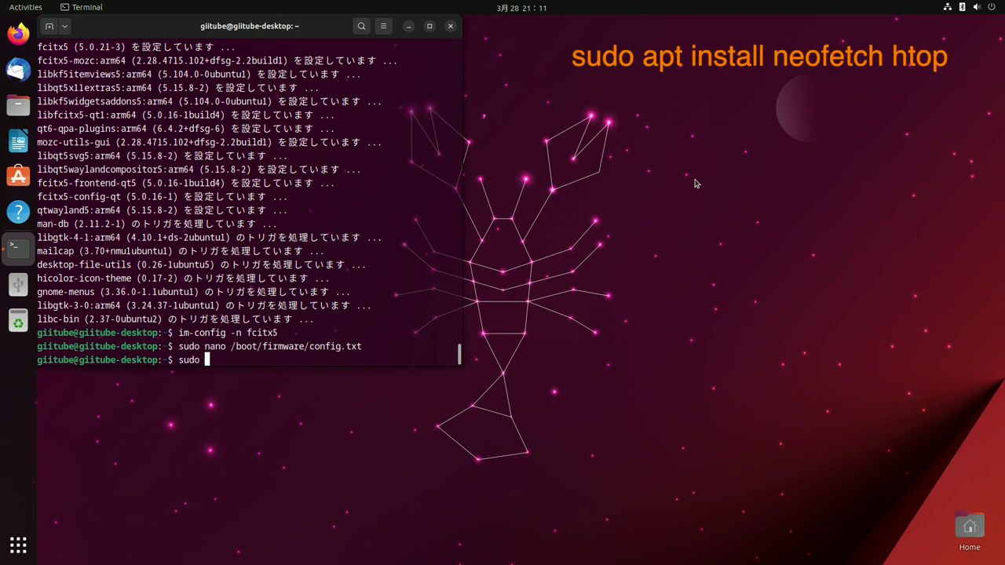
type("apt install neofetch htop")
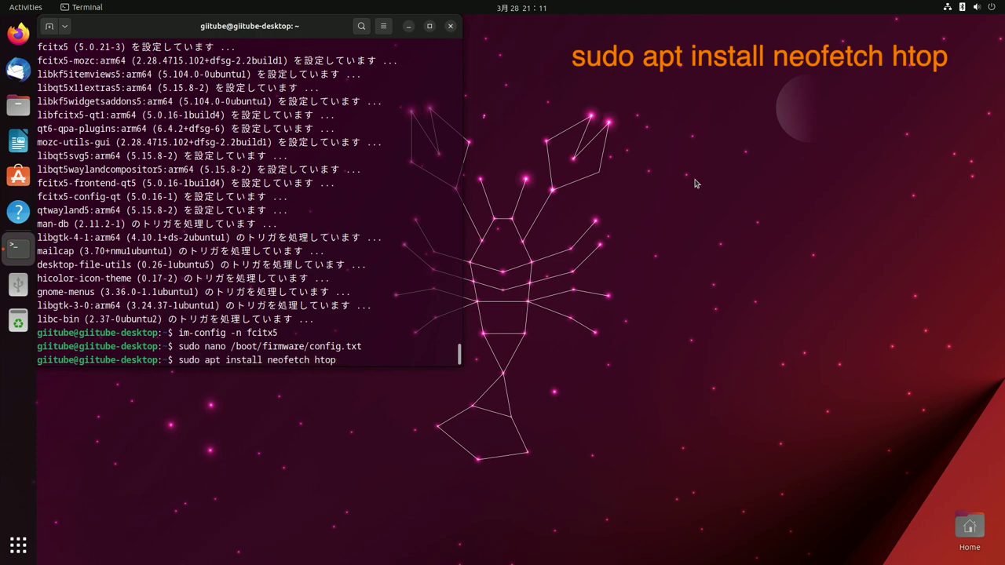
key("Return")
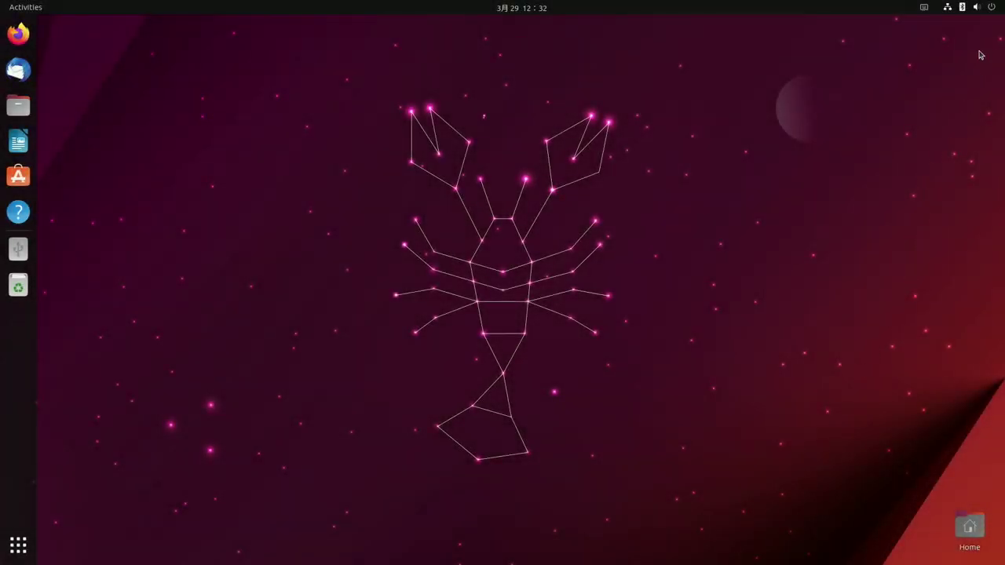
Step: Check the Bluetooth devices listed in the system quick settings
left_click(965, 6)
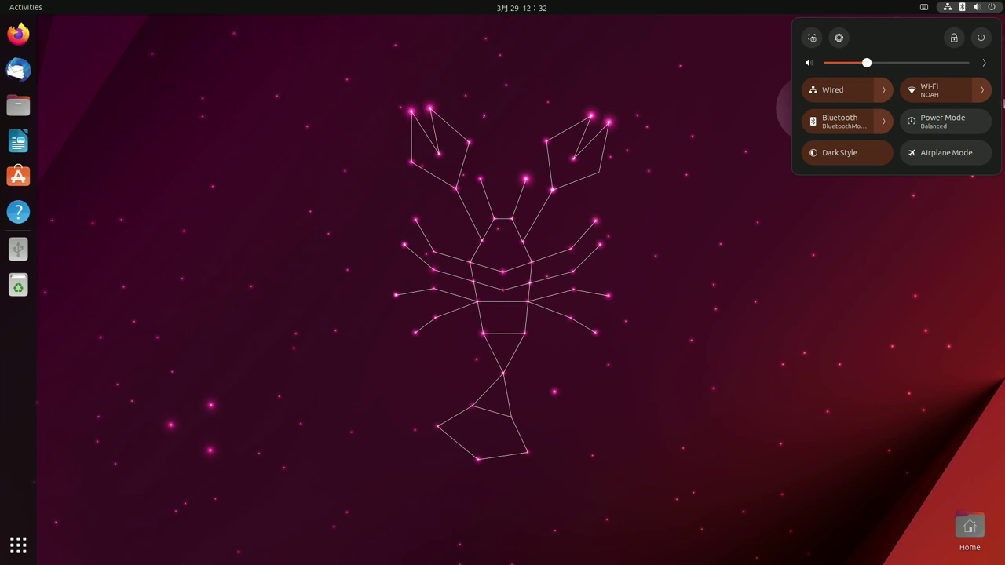
left_click(884, 123)
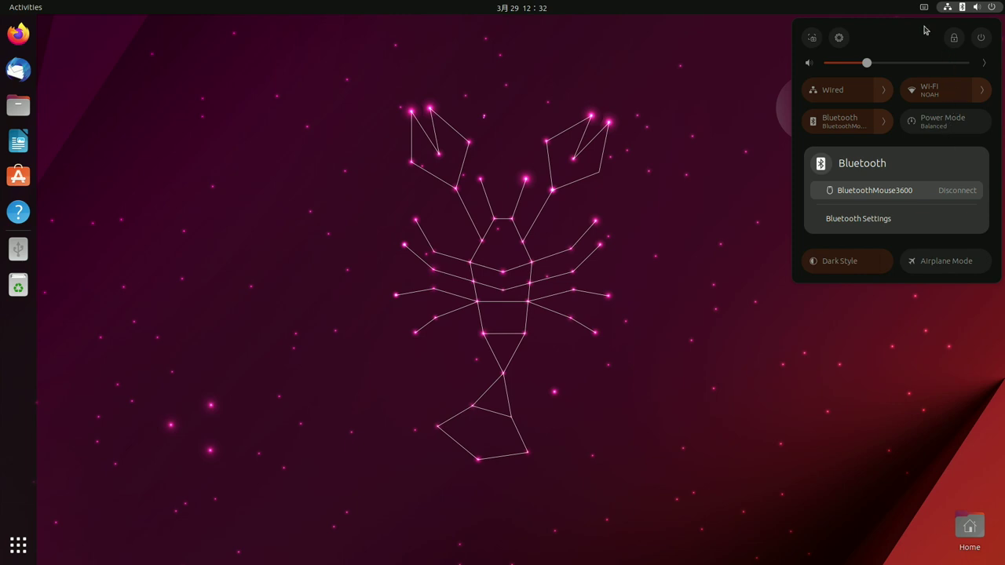
key("Escape")
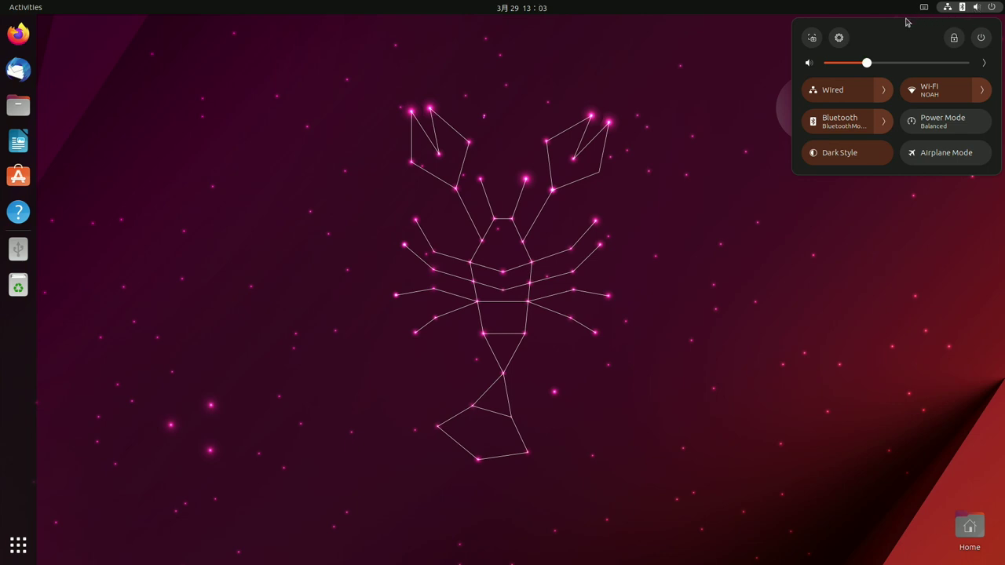
Step: Open the system settings and view the About page with the device and OS details
left_click(839, 38)
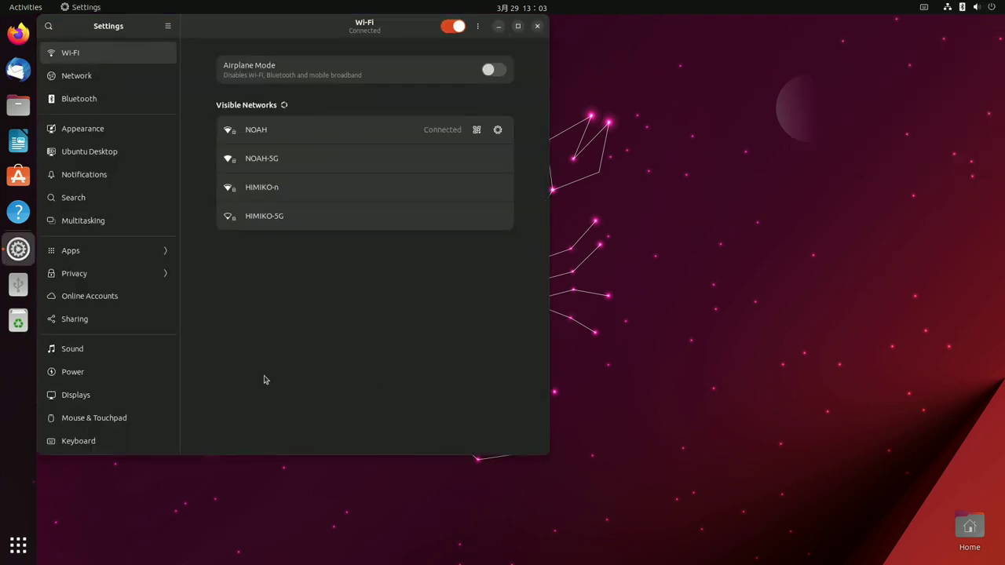
scroll(157, 366, "down", 5)
left_click(99, 448)
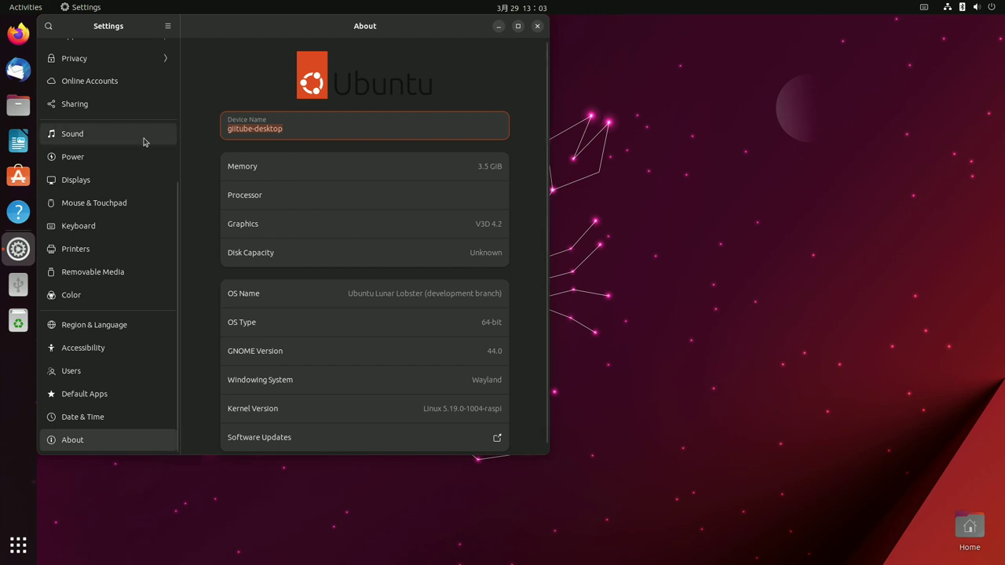
Step: Review the Sound, Mouse & Touchpad and Accessibility pages of the system settings
scroll(143, 141, "up", 5)
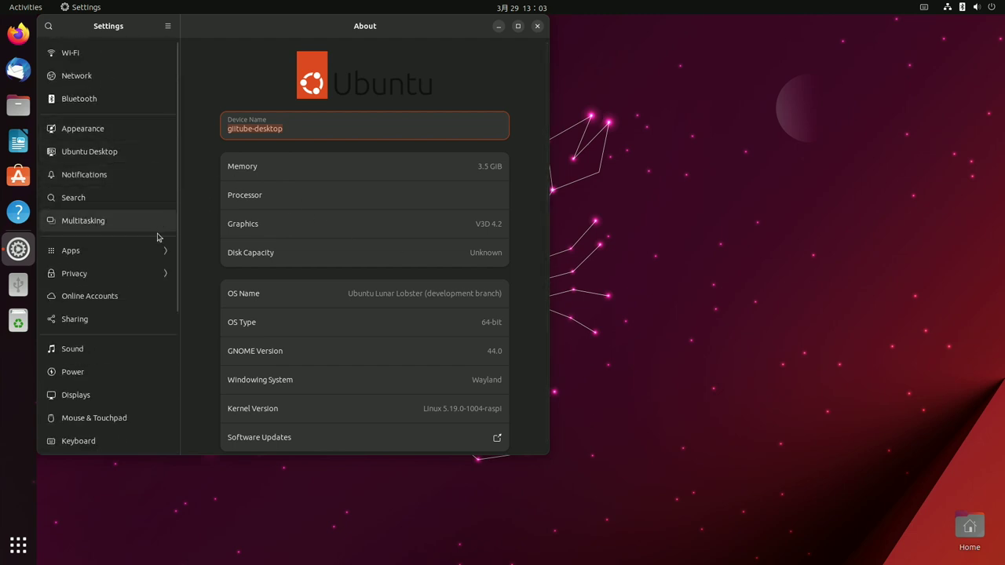
left_click(132, 351)
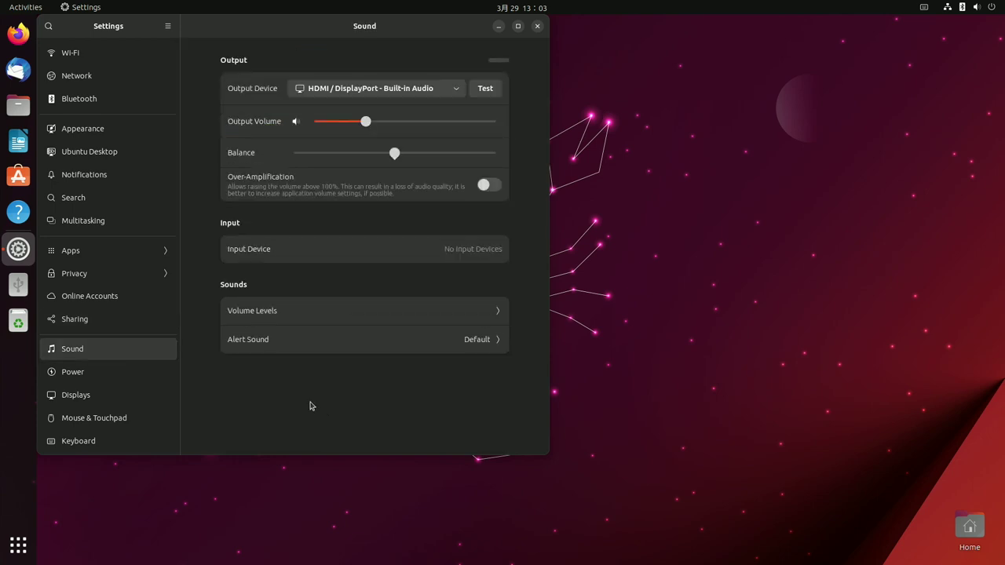
left_click(112, 416)
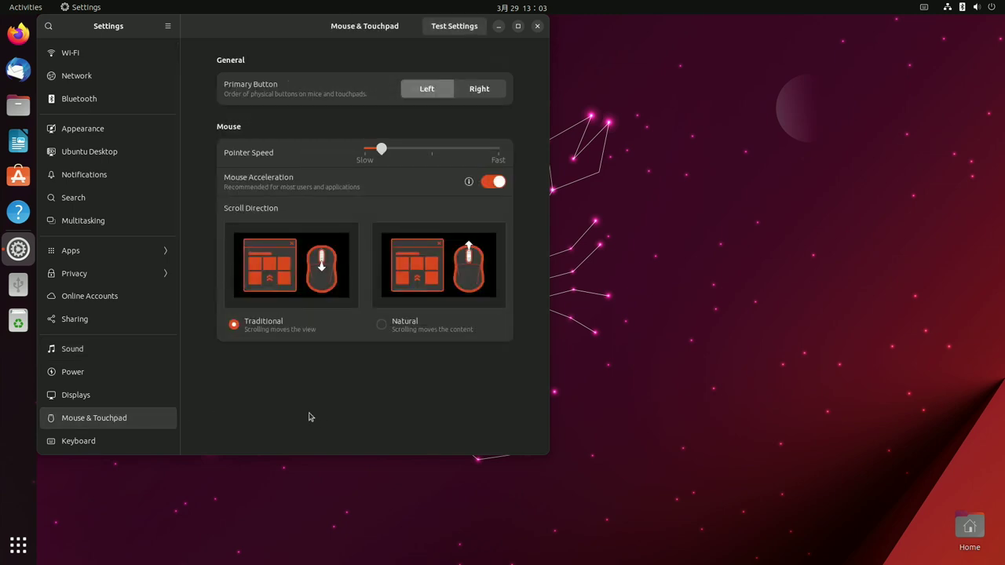
scroll(148, 361, "down", 5)
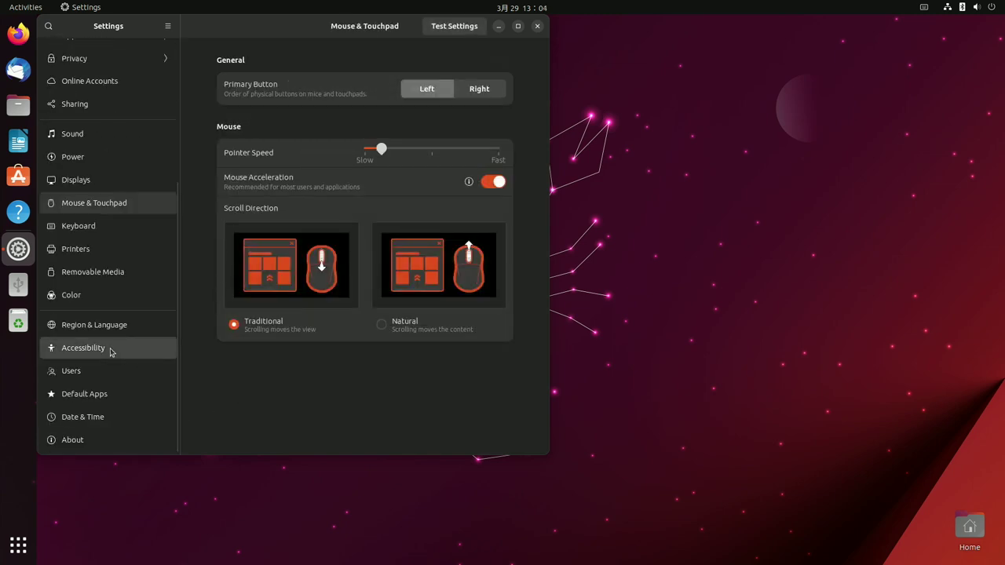
left_click(113, 352)
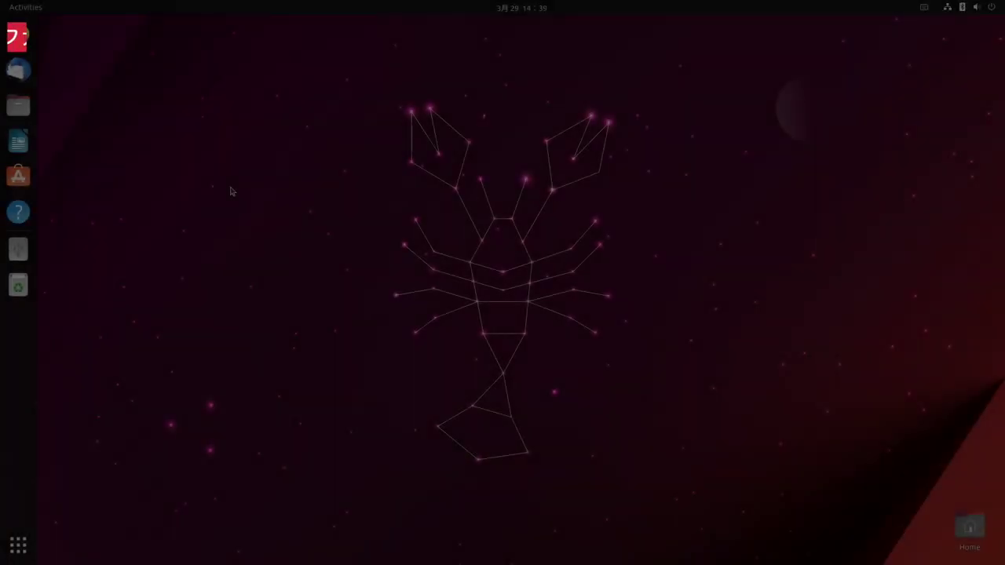
Step: Open the Files app and enable Expandable Folders in List View in its preferences
left_click(18, 105)
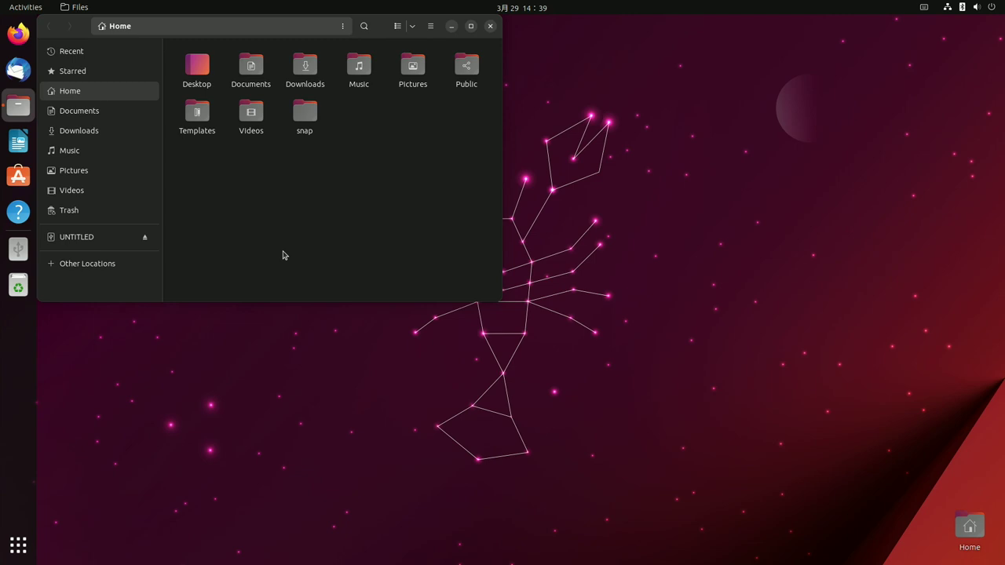
left_click(431, 26)
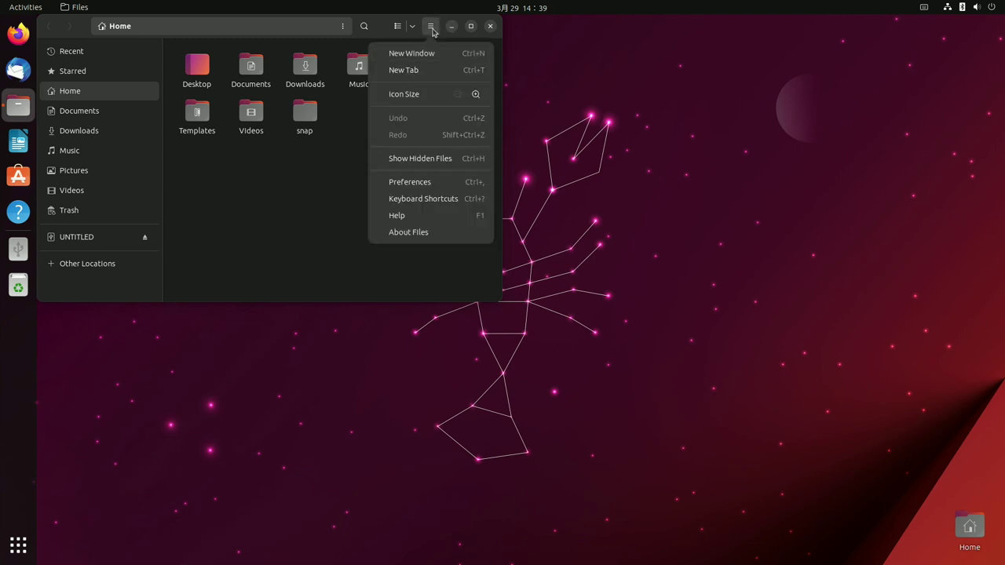
left_click(421, 182)
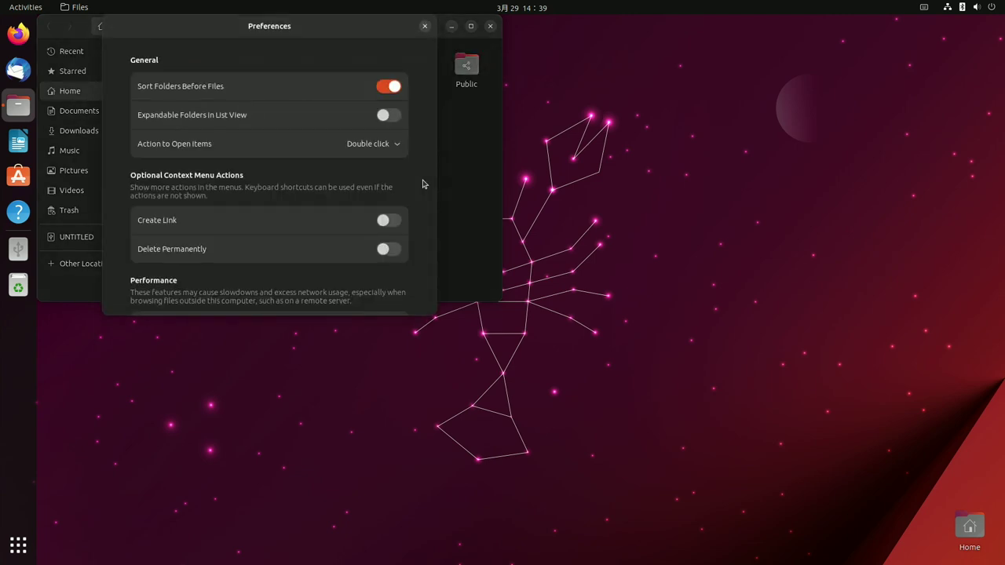
left_click(394, 120)
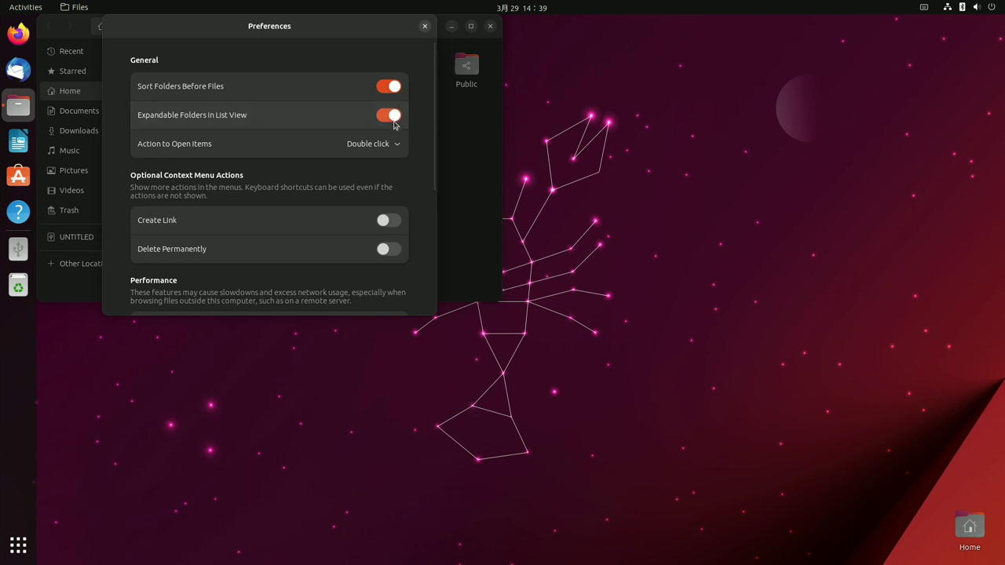
left_click(424, 27)
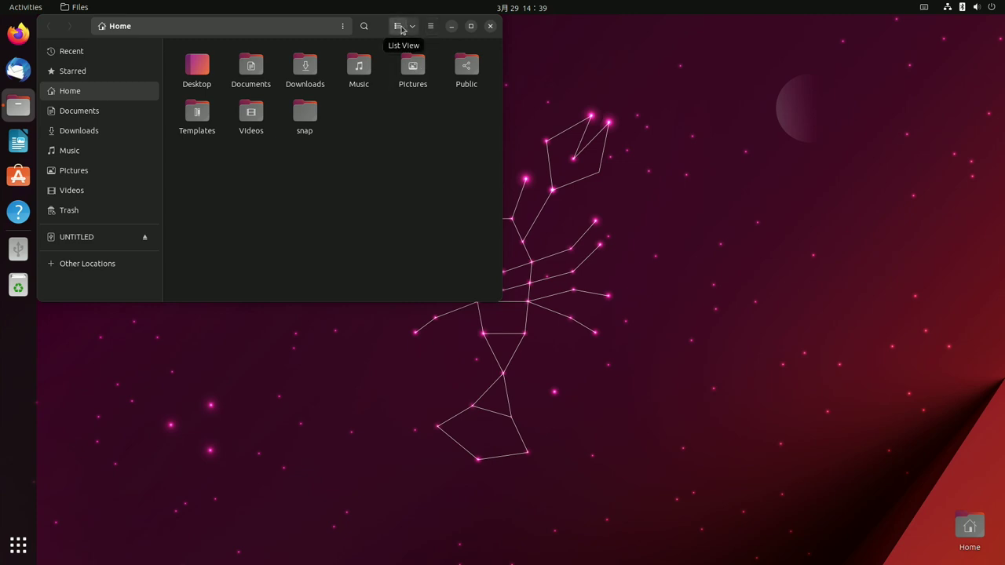
Step: Switch Files to list view and expand the misc folder on the UNTITLED drive
left_click(398, 28)
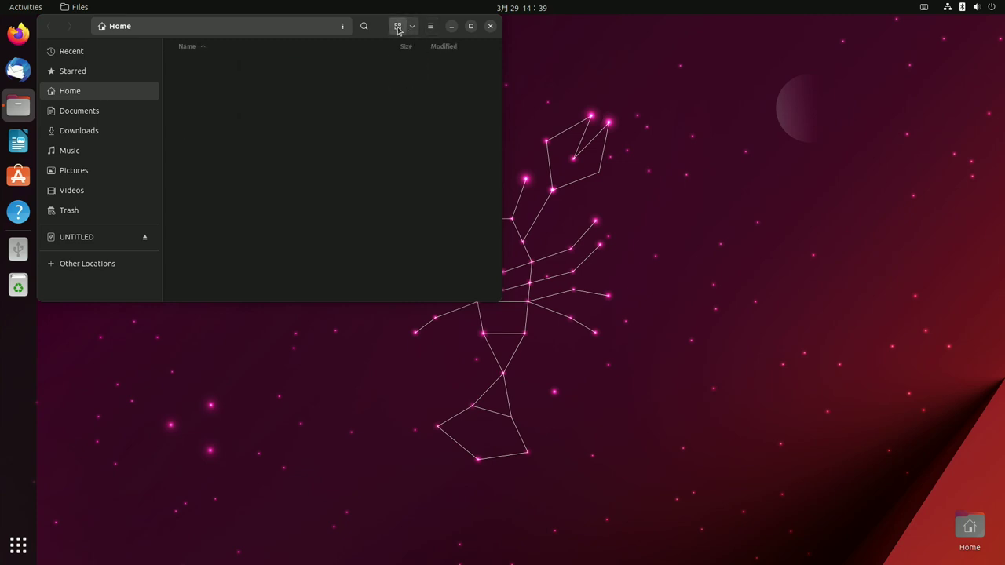
left_click(90, 236)
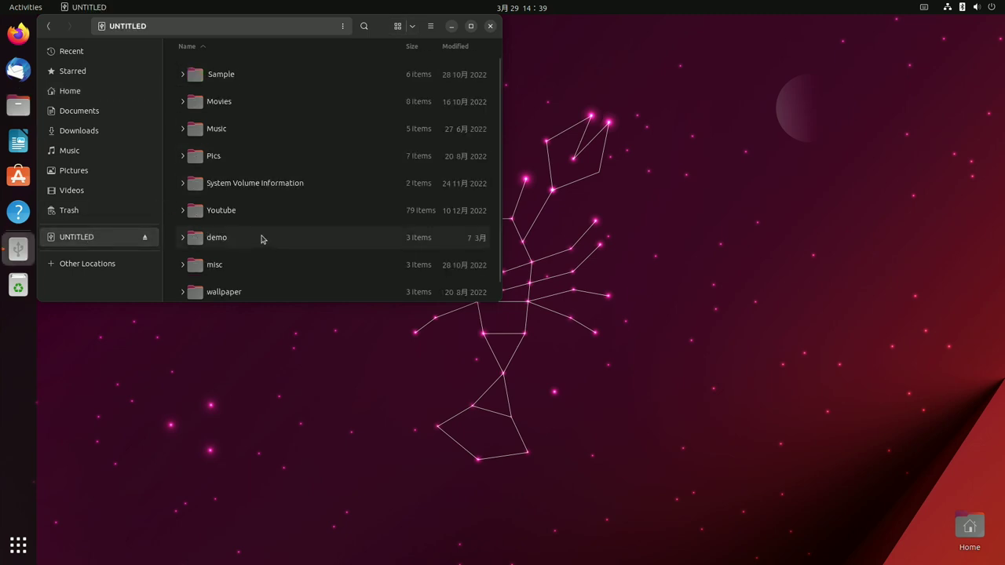
scroll(262, 239, "down", 1)
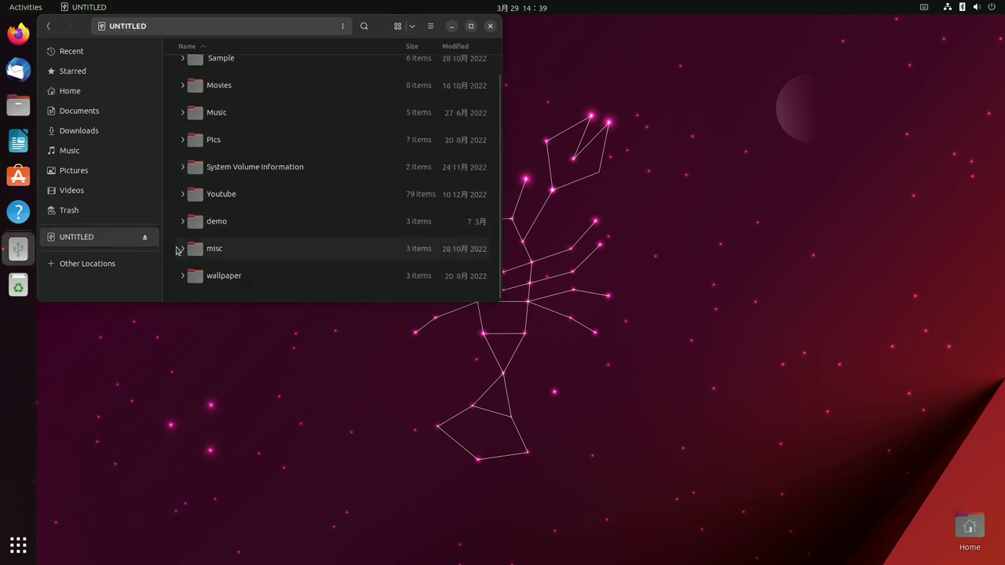
left_click(184, 249)
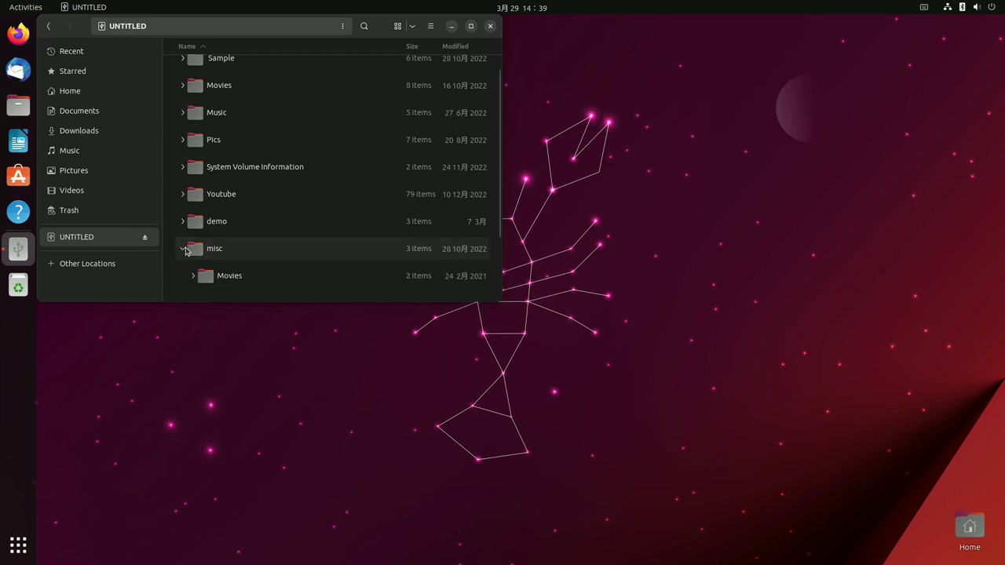
scroll(231, 248, "down", 5)
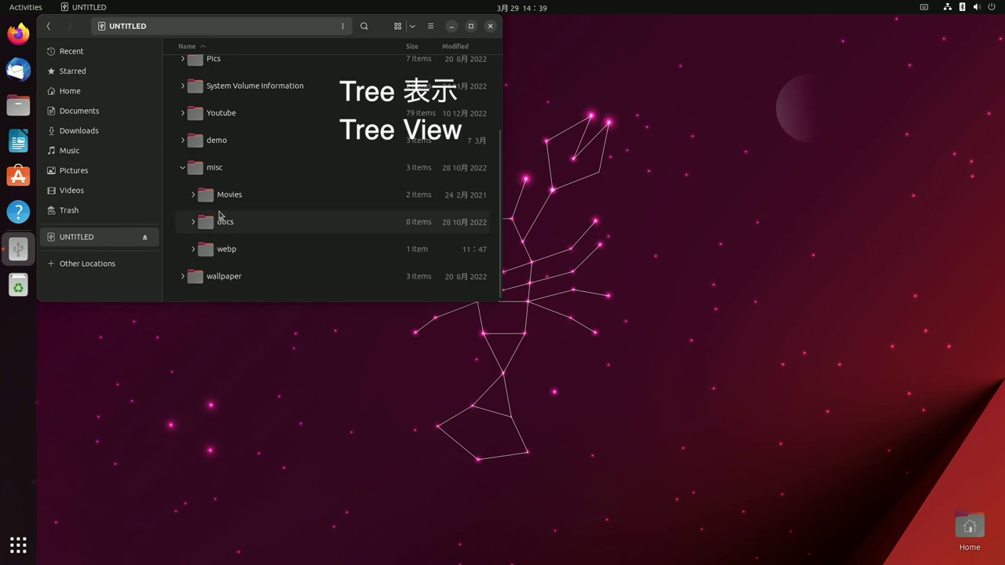
Step: Expand the webp folder inside misc and its webp converted subfolder
left_click(194, 250)
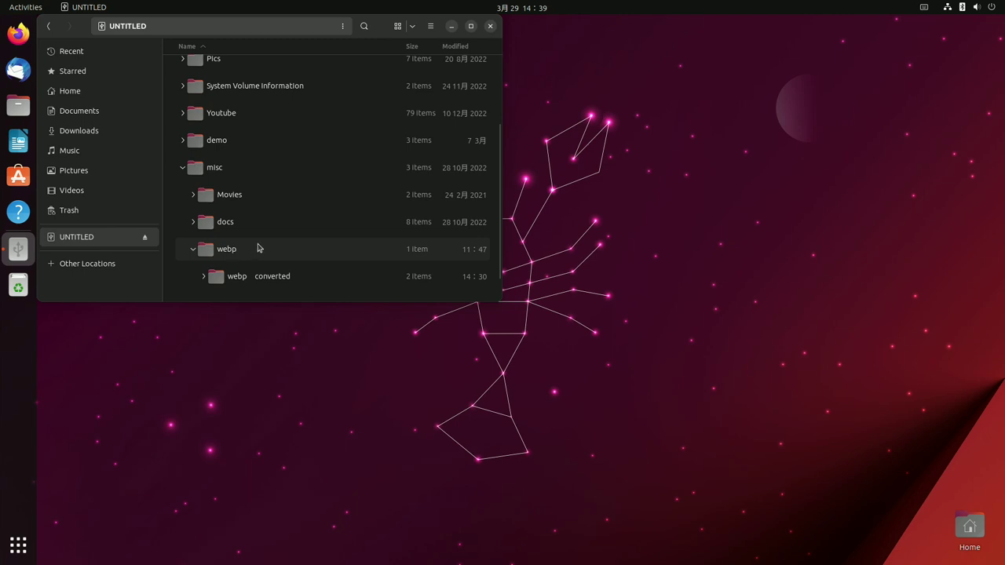
scroll(257, 248, "down", 1)
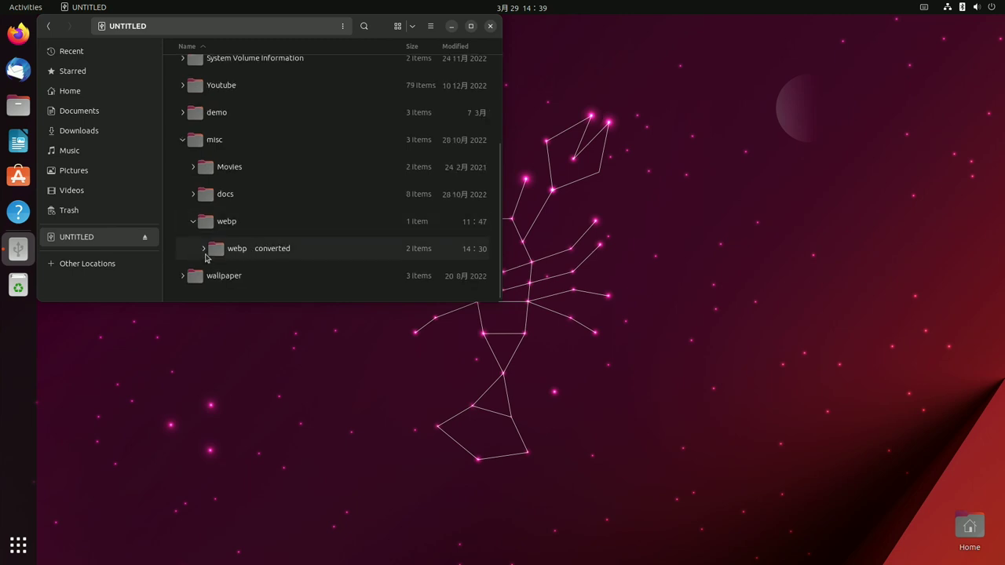
left_click(204, 250)
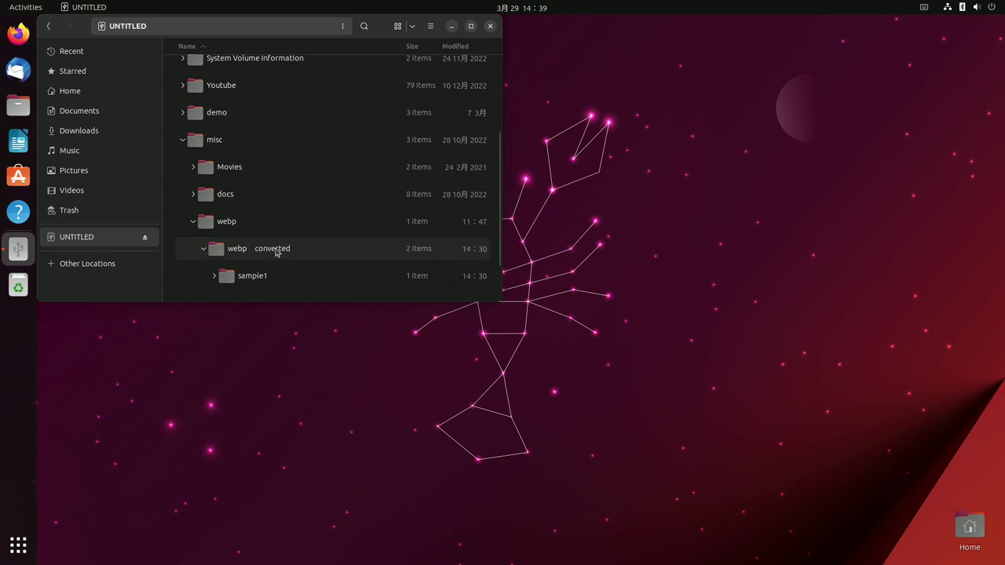
scroll(280, 250, "down", 2)
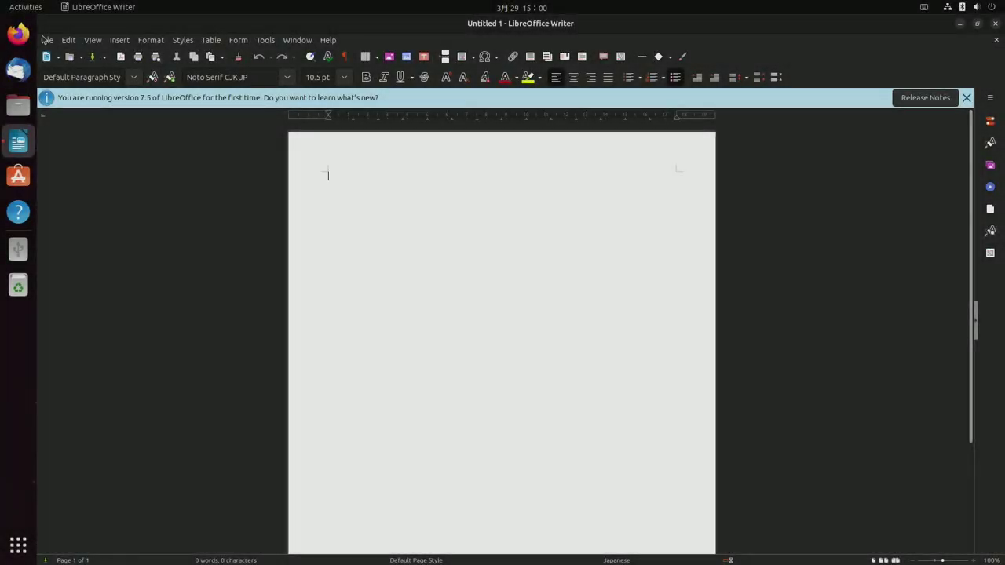
Step: In LibreOffice Writer, browse to the Pics folder on the UNTITLED drive for a file to open
left_click(46, 41)
left_click(64, 67)
left_click(239, 228)
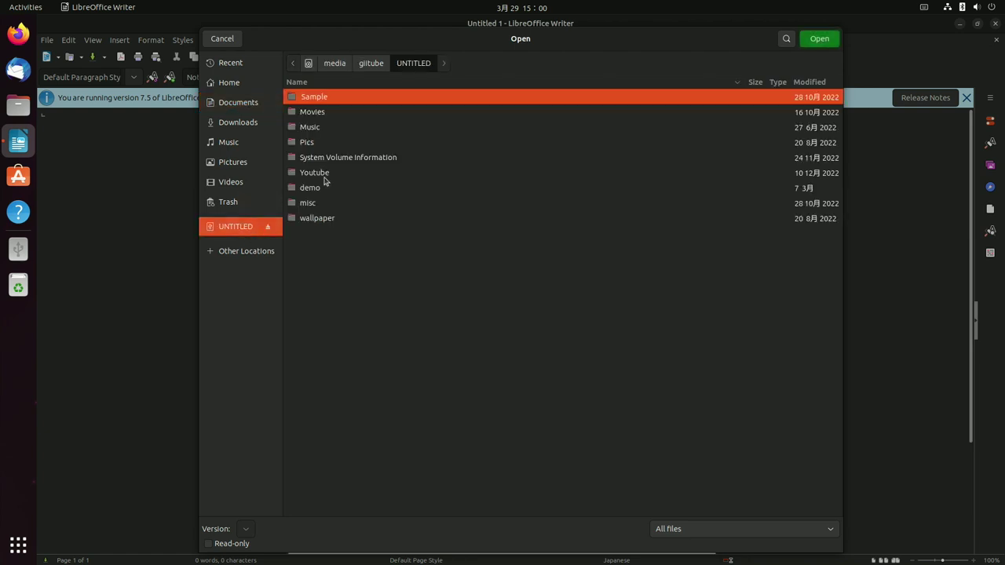
left_click(329, 145)
double_click(334, 142)
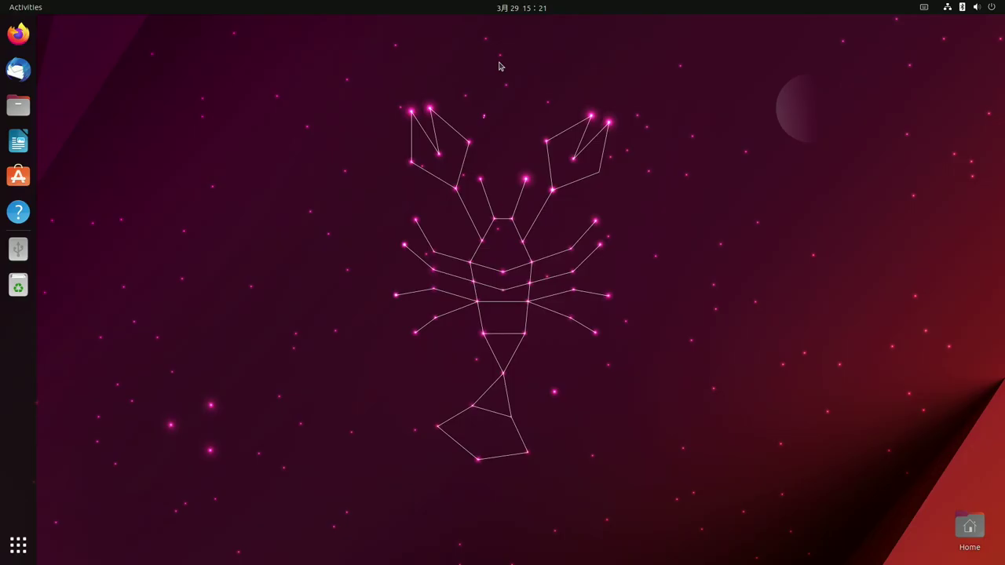
Step: Open a terminal and remove the Firefox snap package with sudo snap remove firefox
left_click(19, 544)
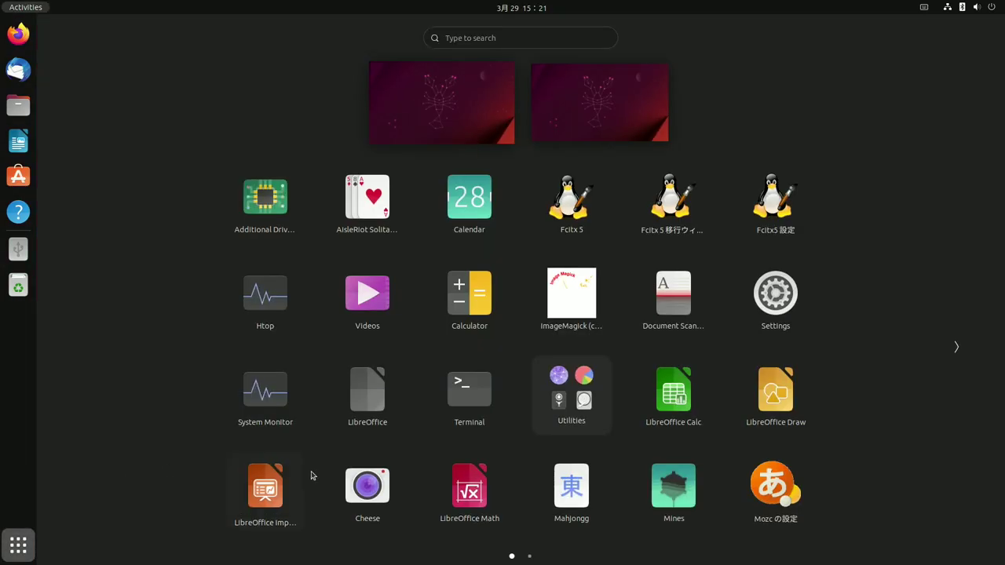
left_click(469, 389)
type("sudo")
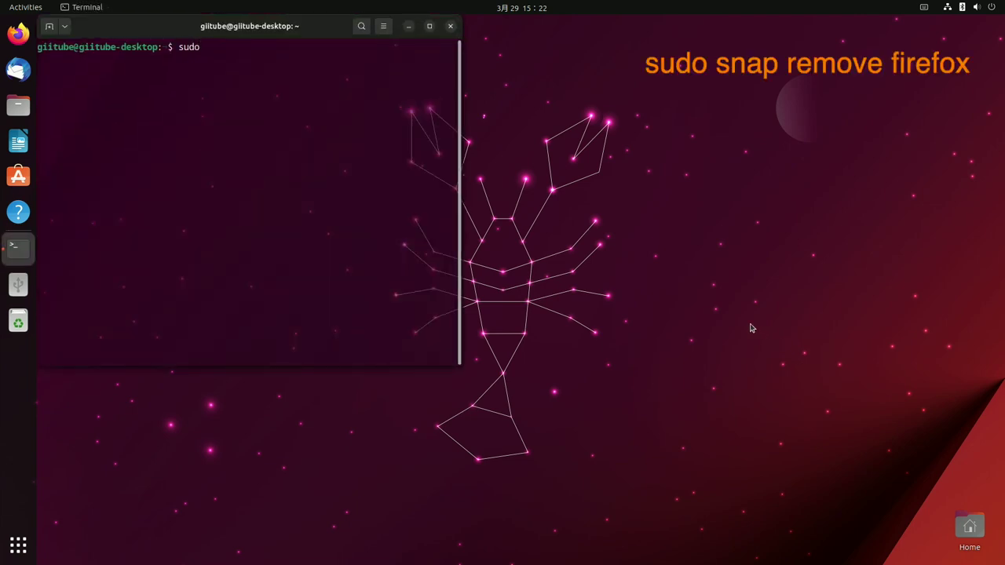
type(" snap remove firefox")
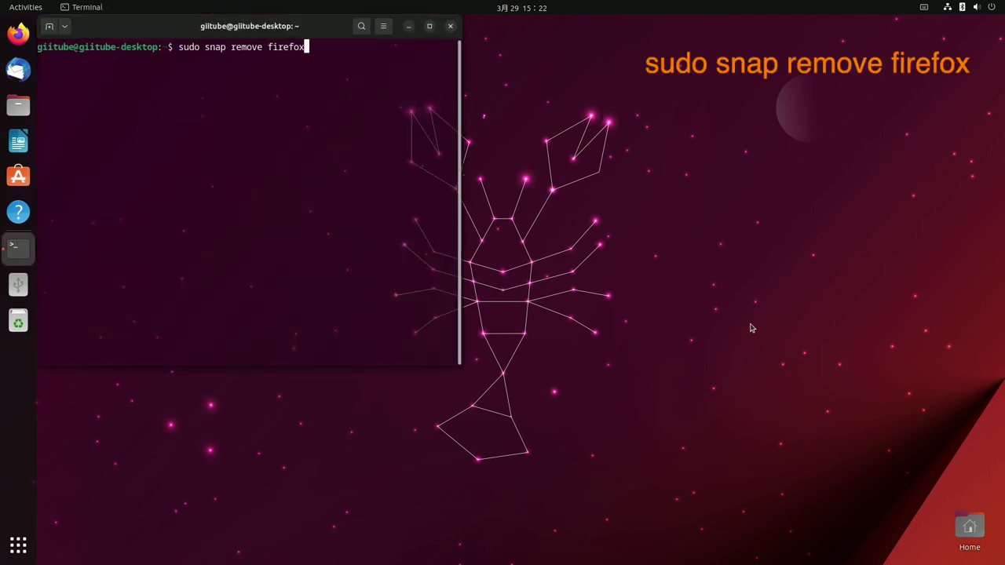
key("Return")
key("Return")
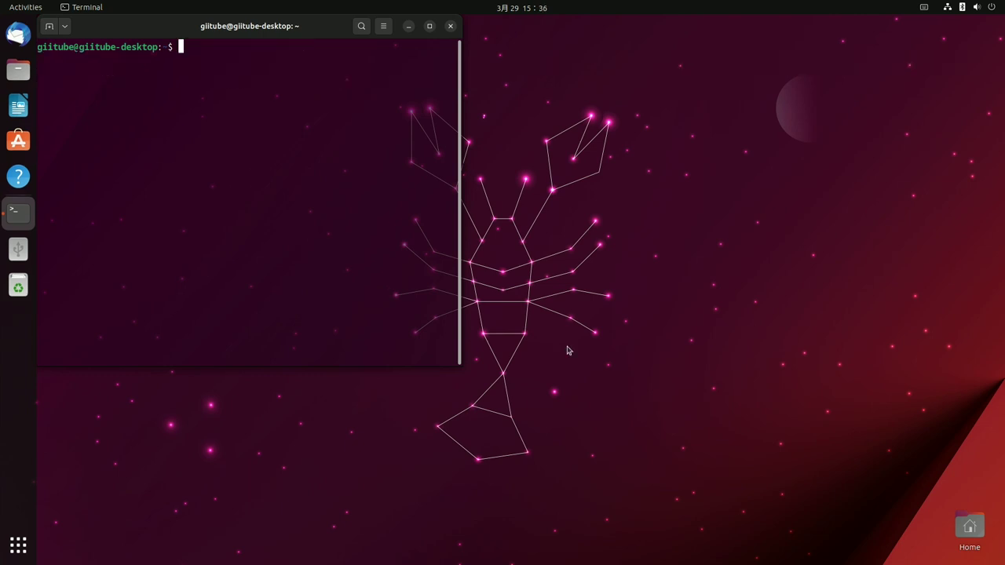
Step: Add an apt repository using sudo add-apt-repository
type("sudo add-apt-repos")
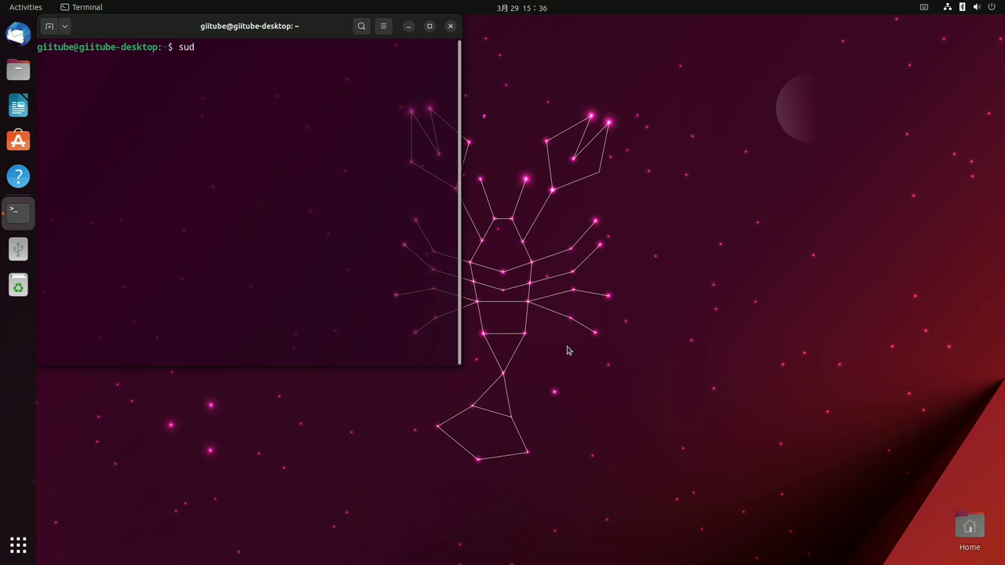